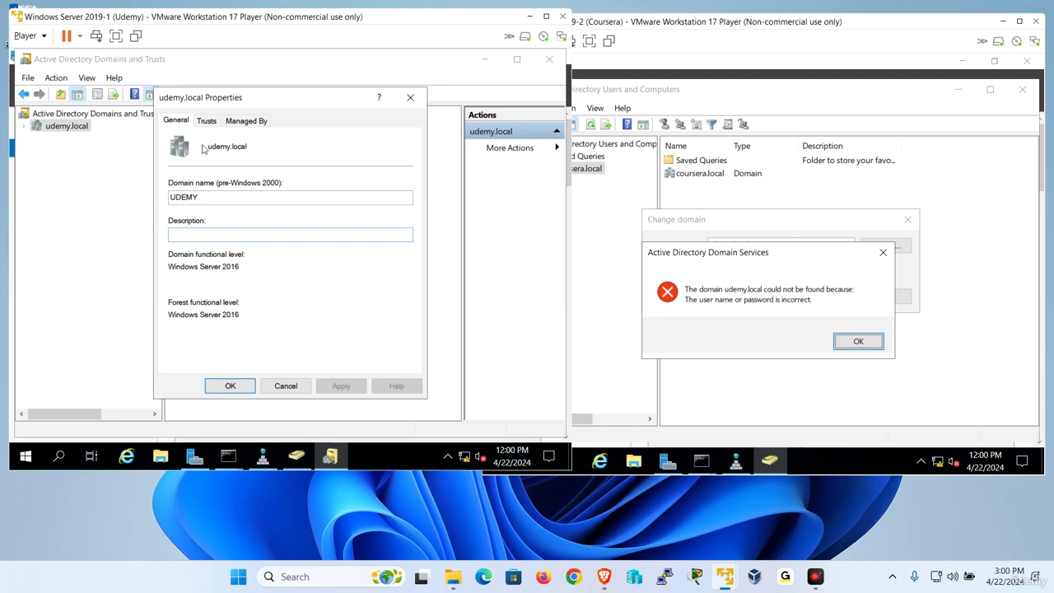
# Start a New Trust from udemy.local's Trusts tab, naming coursera.local as the other domain.
pyautogui.click(207, 121)
pyautogui.click(212, 357)
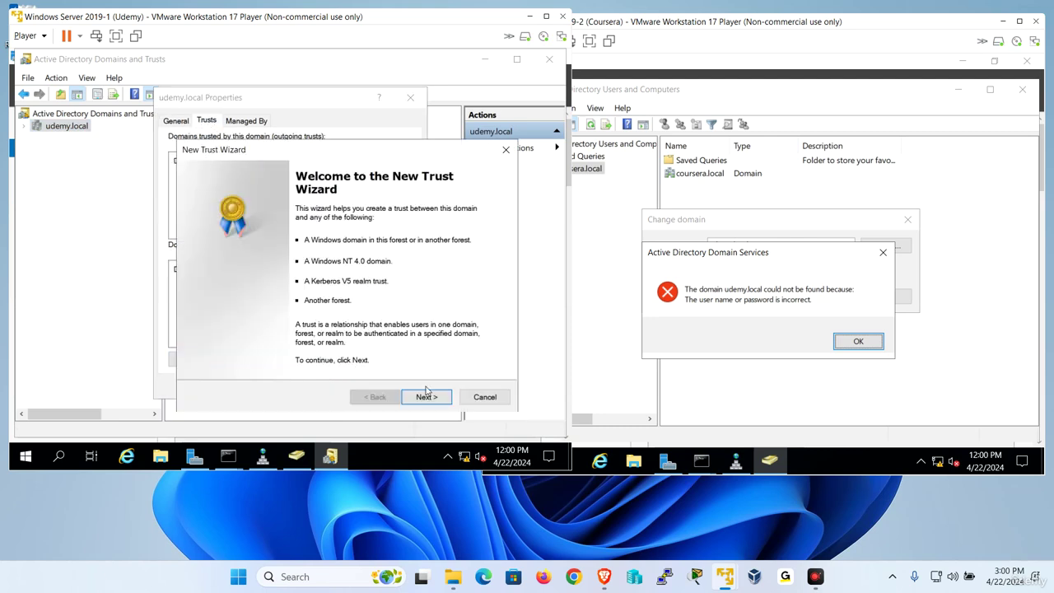
pyautogui.click(427, 396)
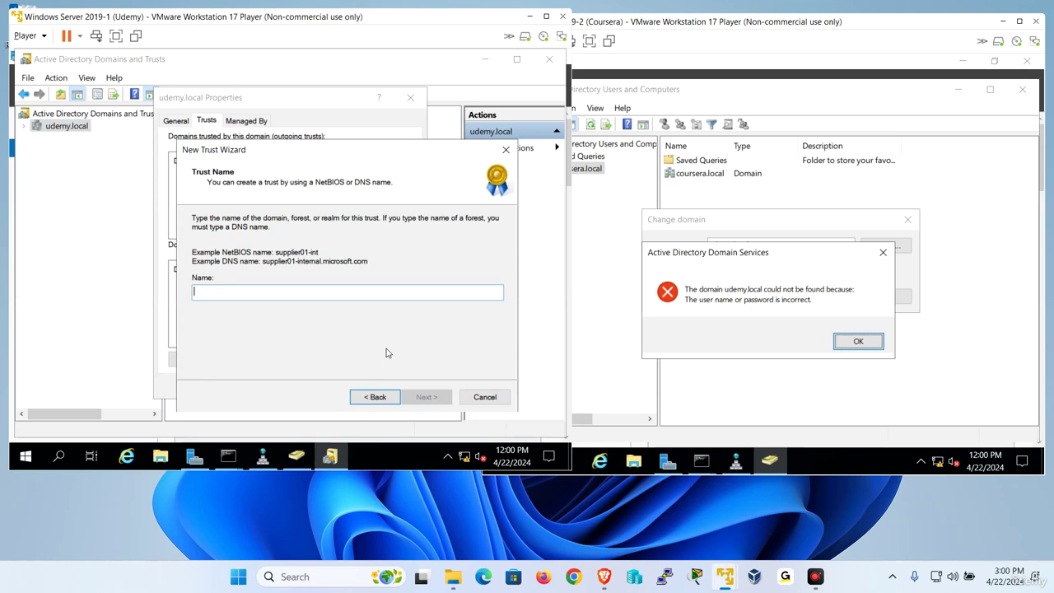
pyautogui.write('coursera.')
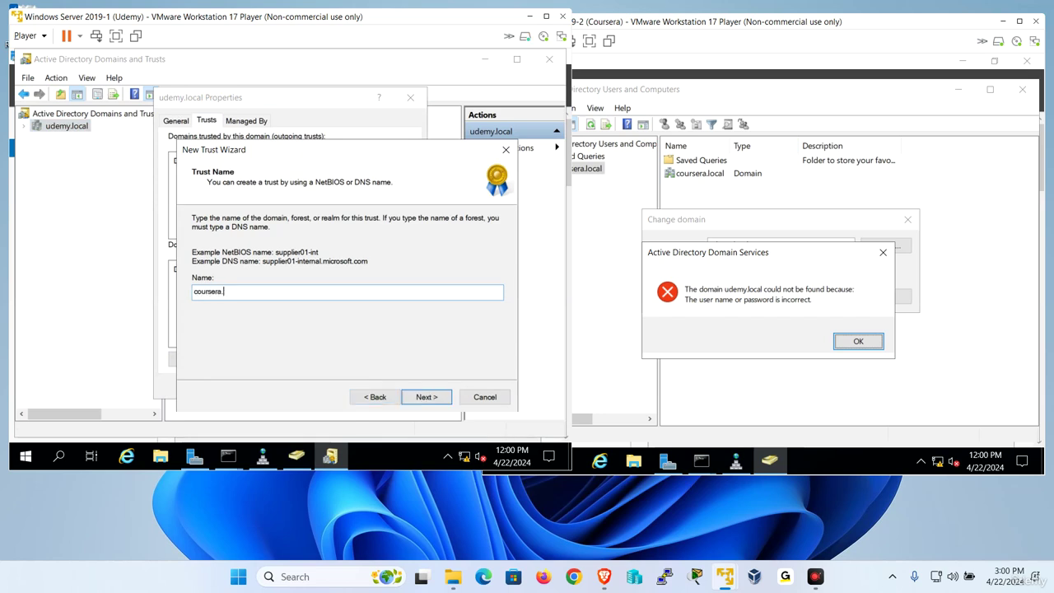
pyautogui.write('local')
pyautogui.press('Return')
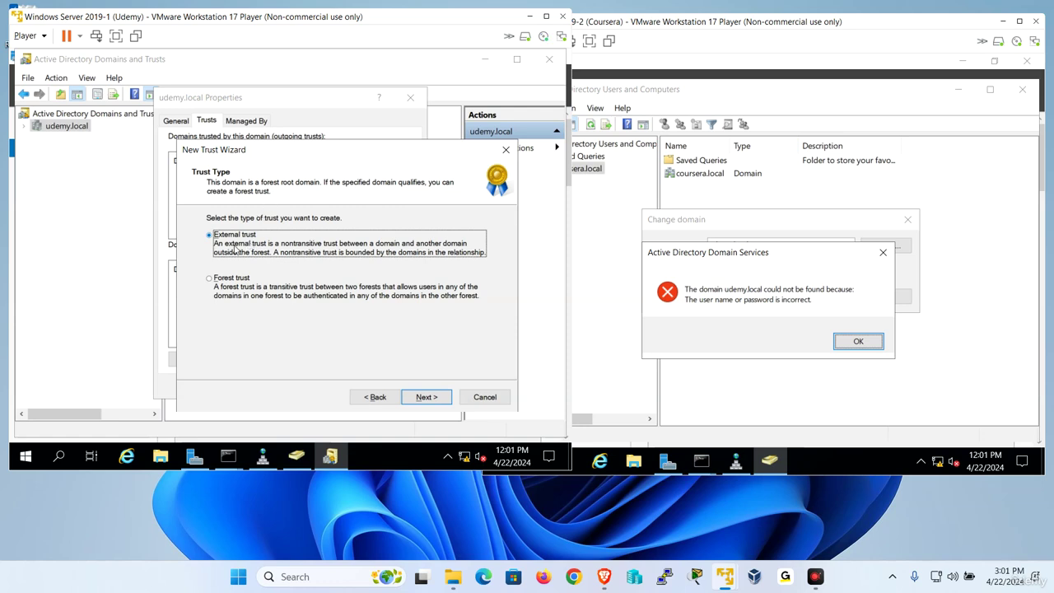
# Accept External trust type, Two-way direction, and This domain only as the trust sides.
pyautogui.click(426, 399)
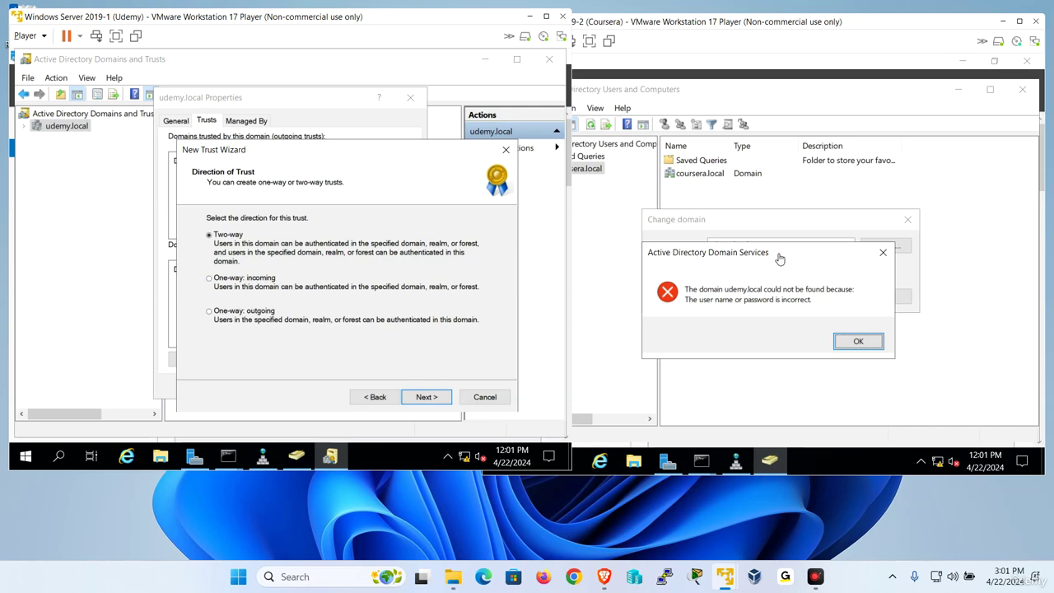
pyautogui.click(421, 399)
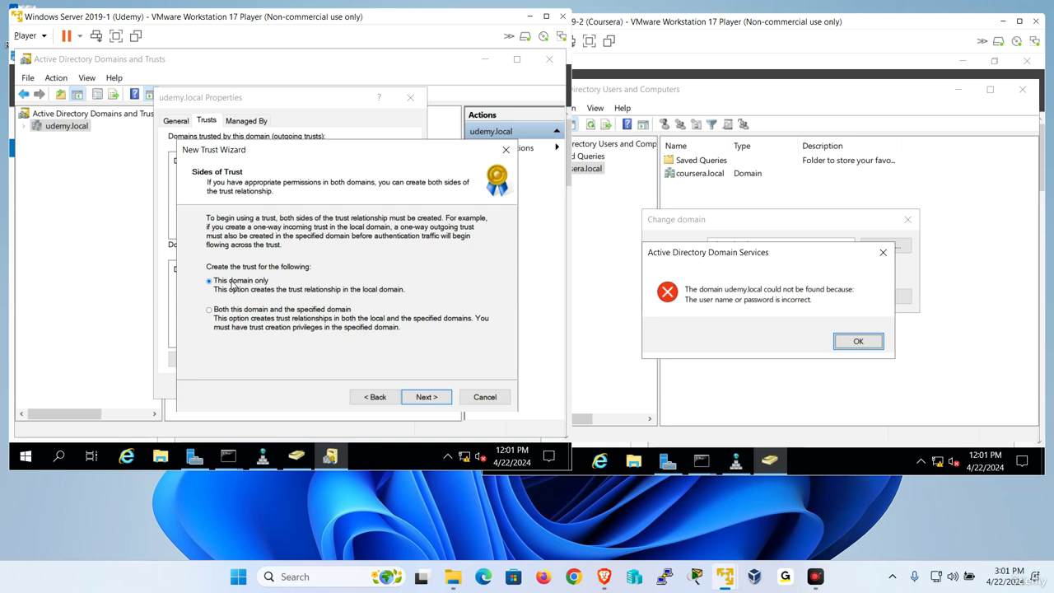
pyautogui.click(426, 395)
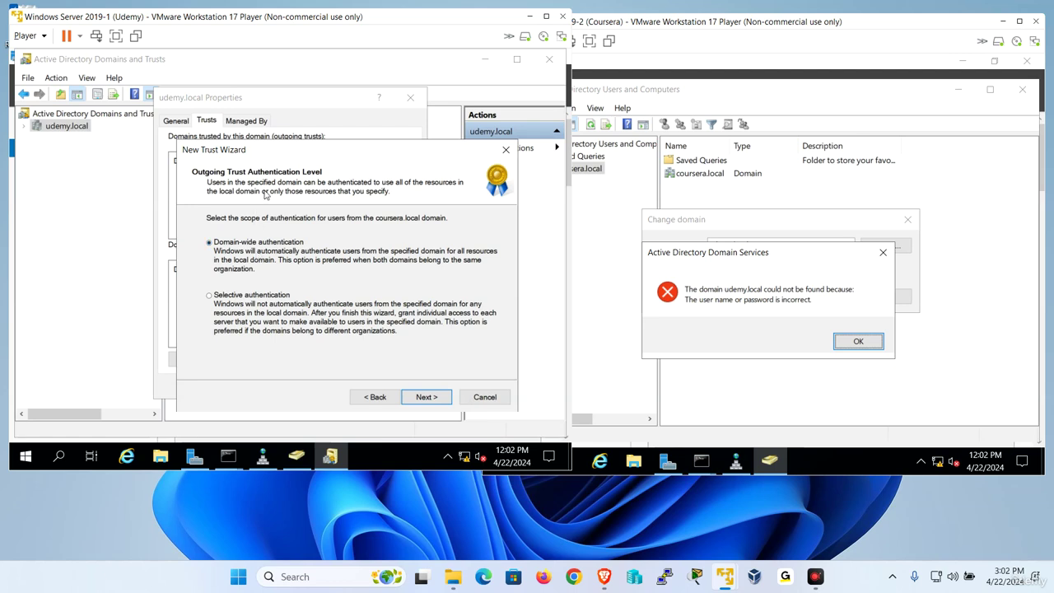
# Keep Domain-wide authentication, then enter and confirm the trust password.
pyautogui.click(425, 398)
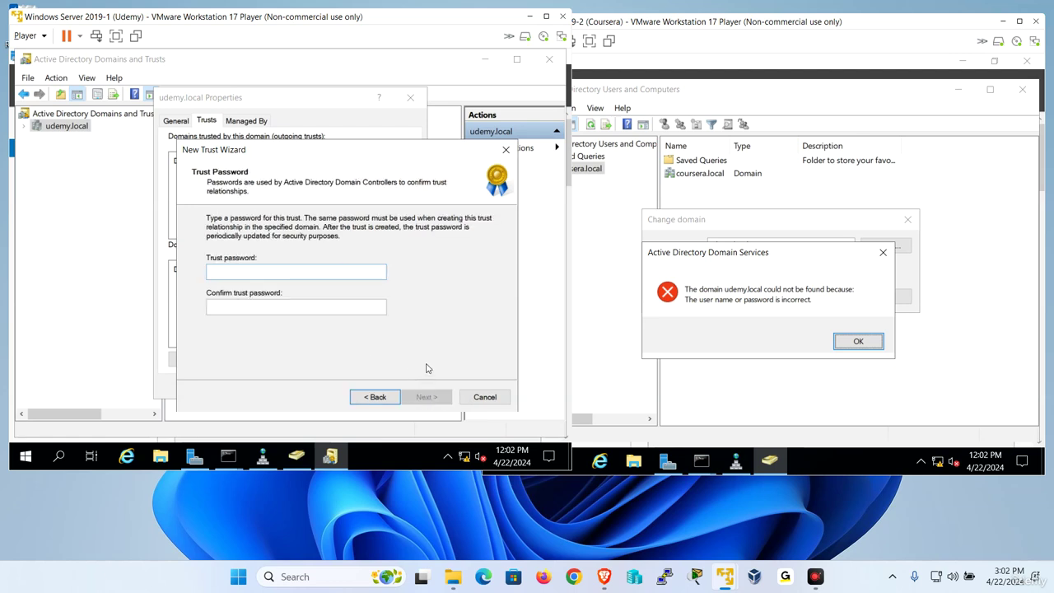
pyautogui.write('••••••••')
pyautogui.press('Tab')
pyautogui.write('•••')
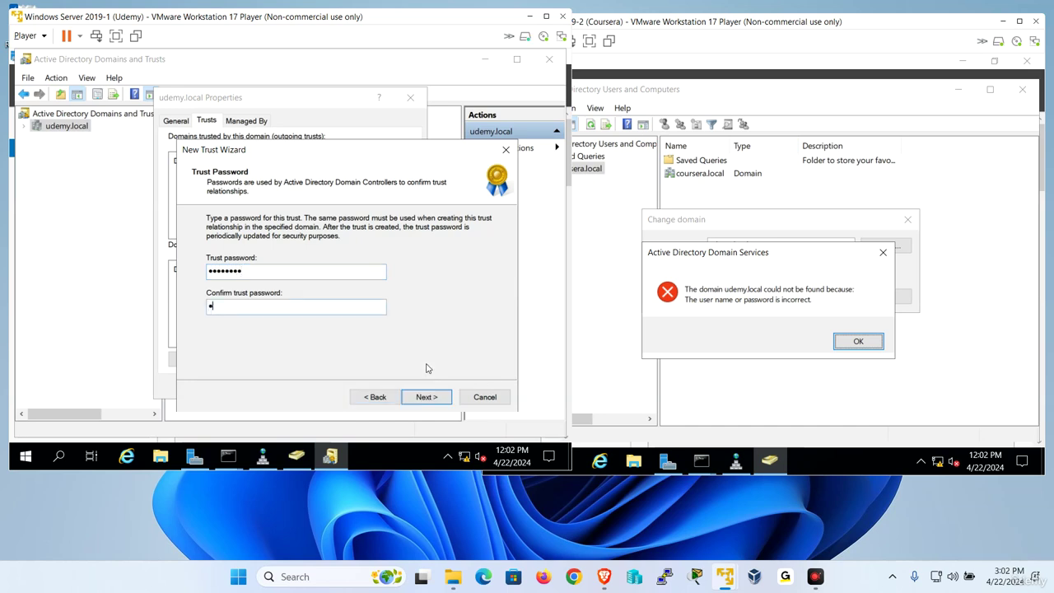
pyautogui.write('•••••')
pyautogui.click(426, 397)
# Create the trust, decline confirming outgoing and incoming trusts, finish, and acknowledge the SID filtering notice.
pyautogui.click(425, 397)
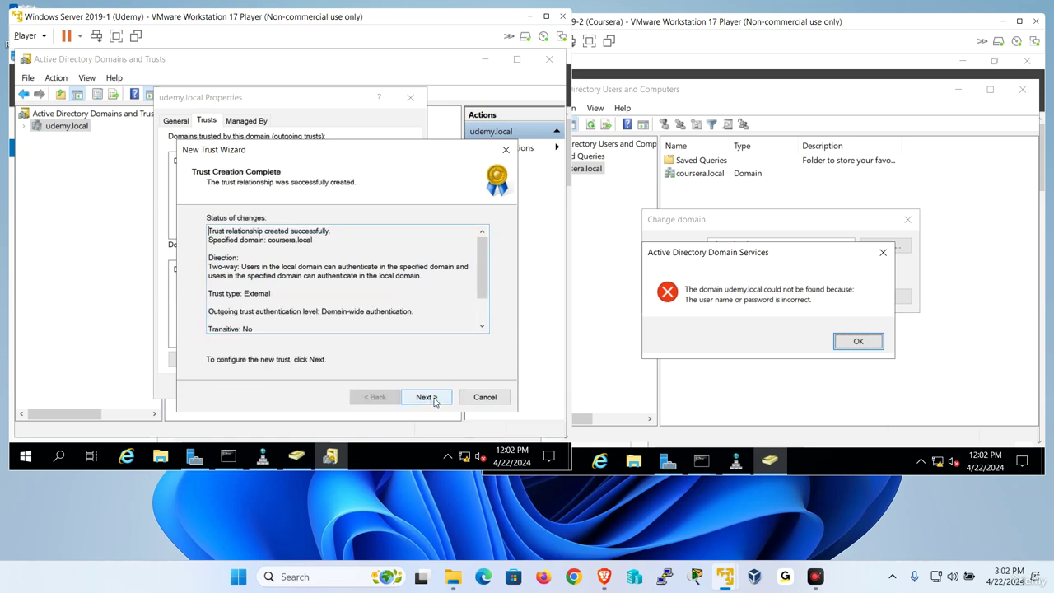
pyautogui.click(425, 397)
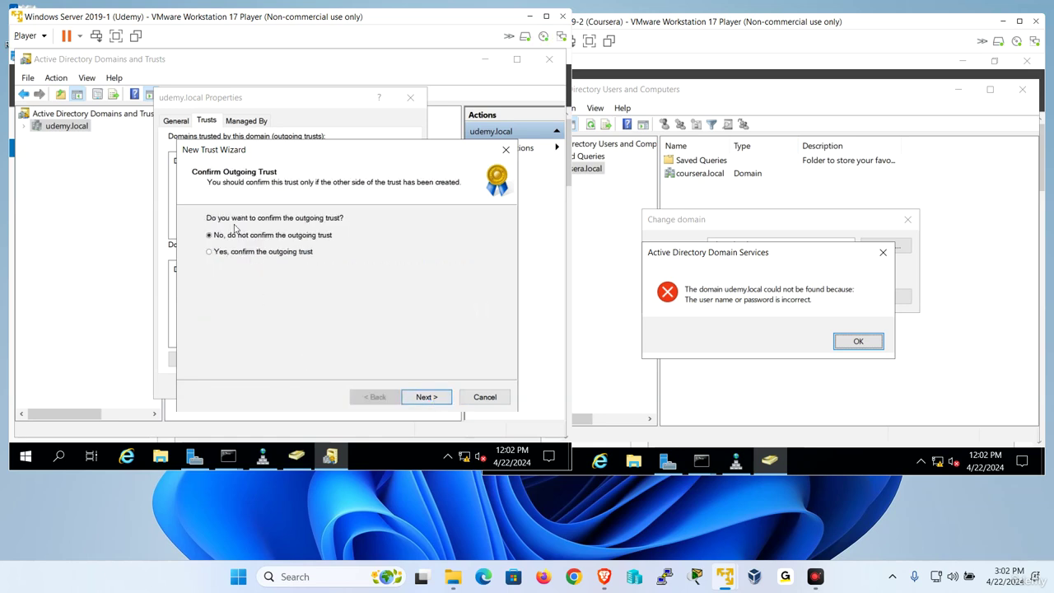
pyautogui.click(433, 401)
pyautogui.click(433, 402)
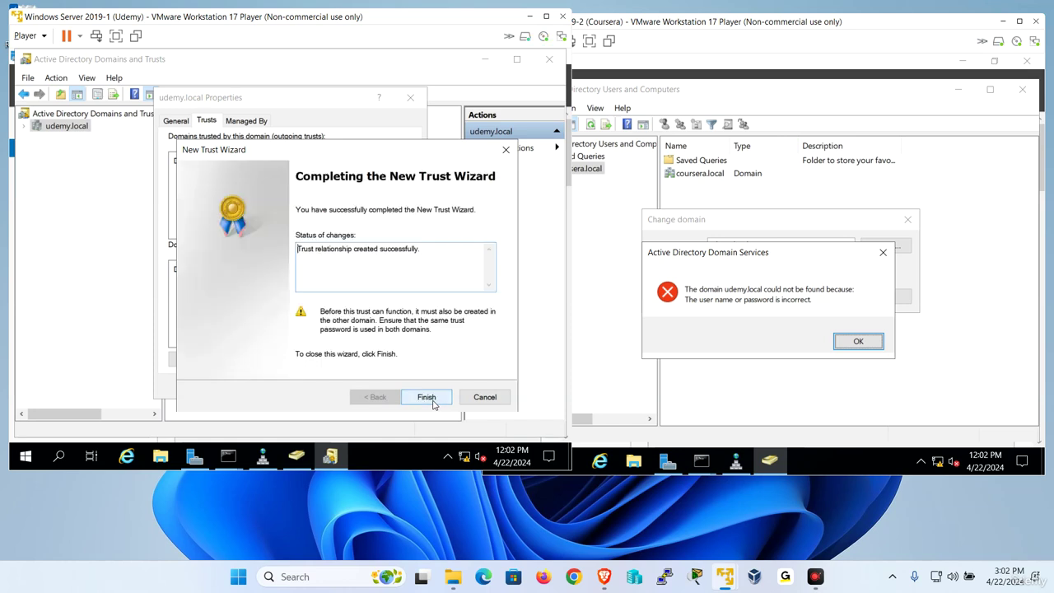
pyautogui.click(433, 402)
pyautogui.click(328, 256)
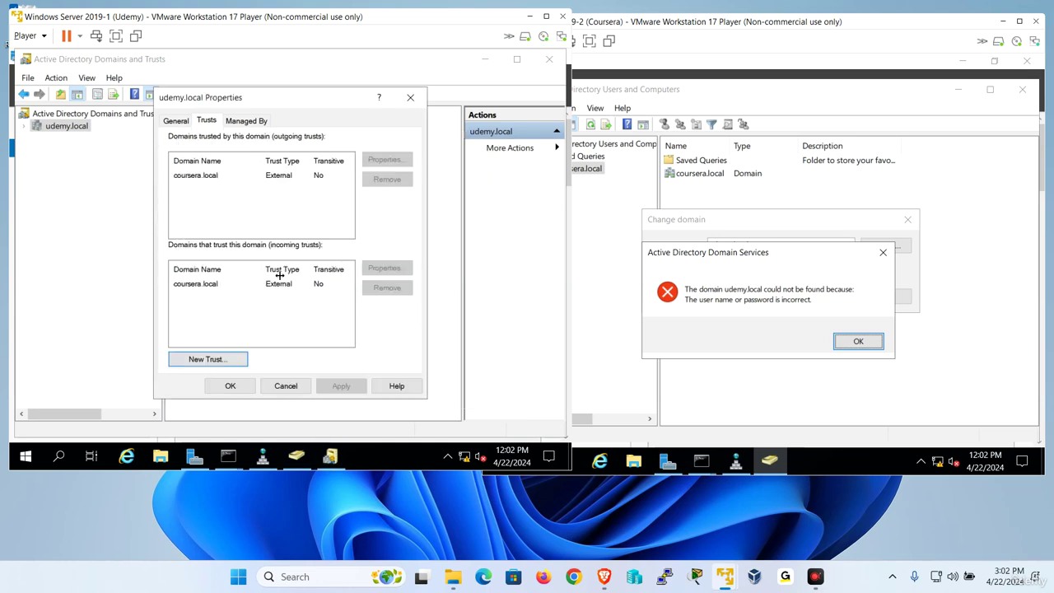
# Review the new coursera.local trusts, then launch Active Directory Domains and Trusts on the Coursera server.
pyautogui.click(205, 285)
pyautogui.click(229, 176)
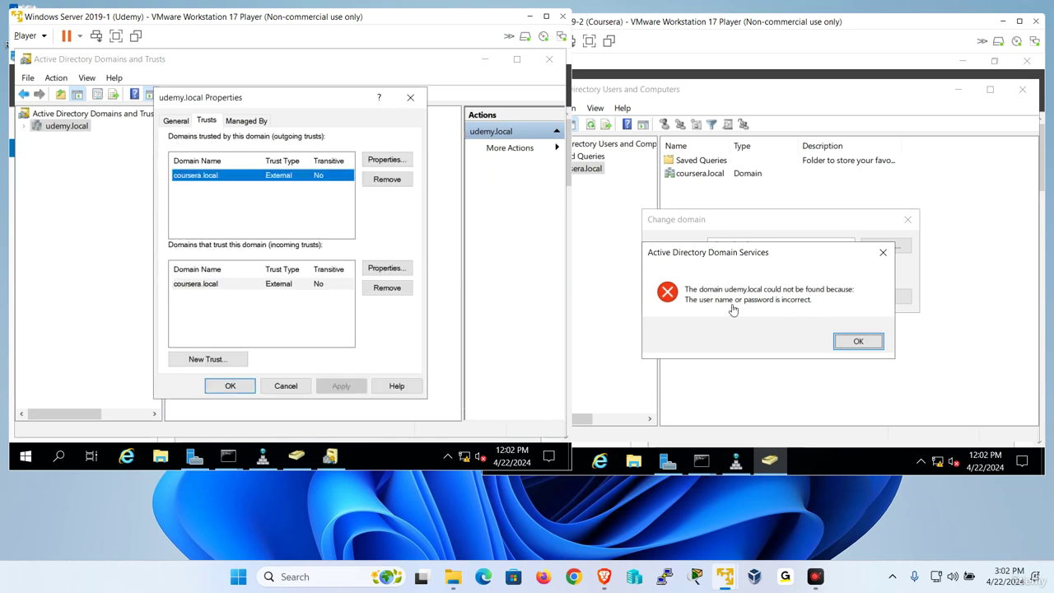
pyautogui.click(782, 188)
pyautogui.click(667, 460)
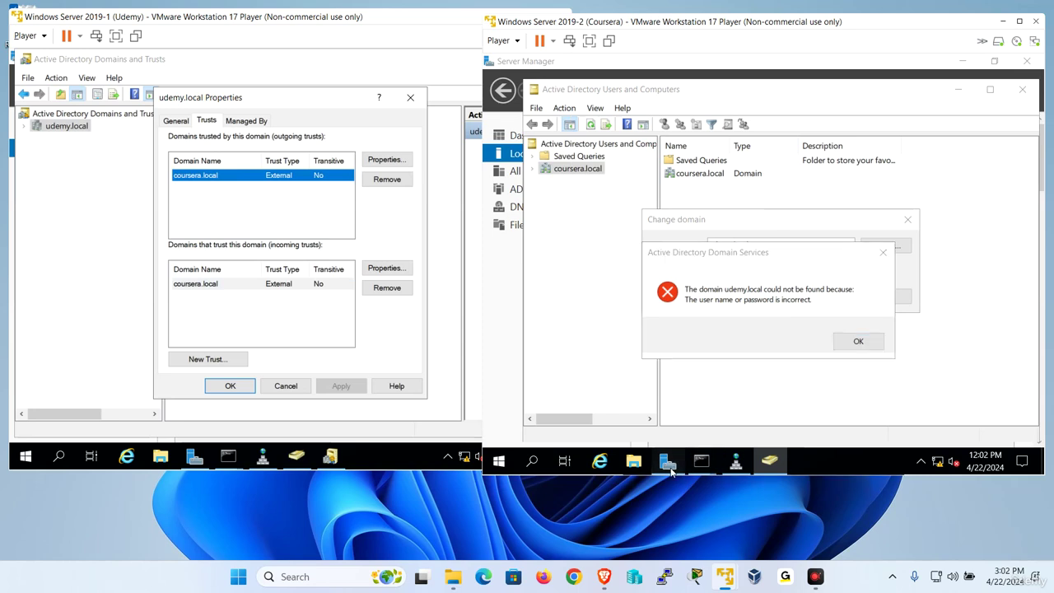
pyautogui.click(944, 91)
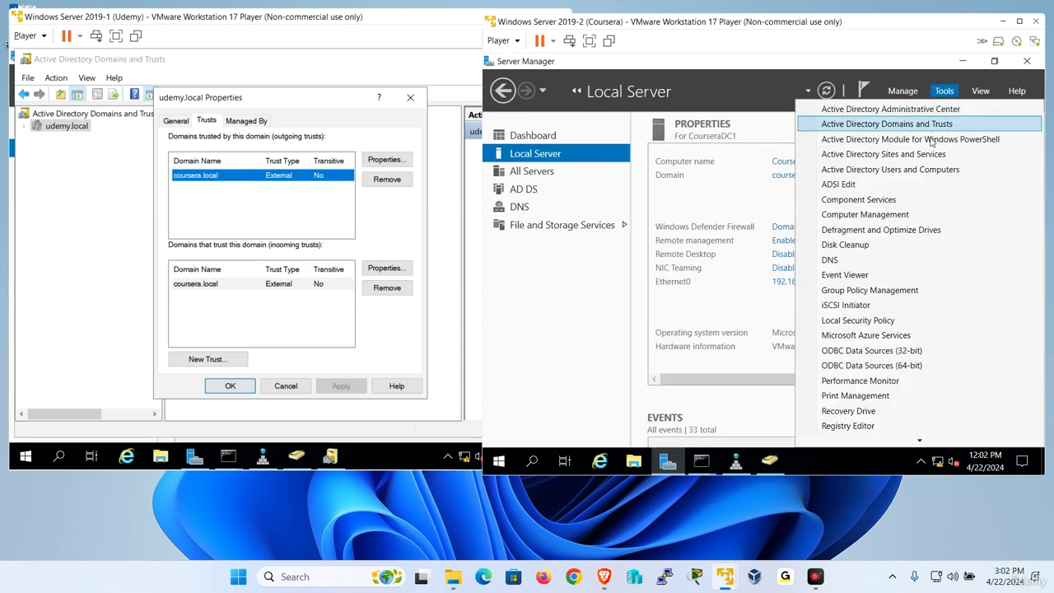
pyautogui.click(935, 125)
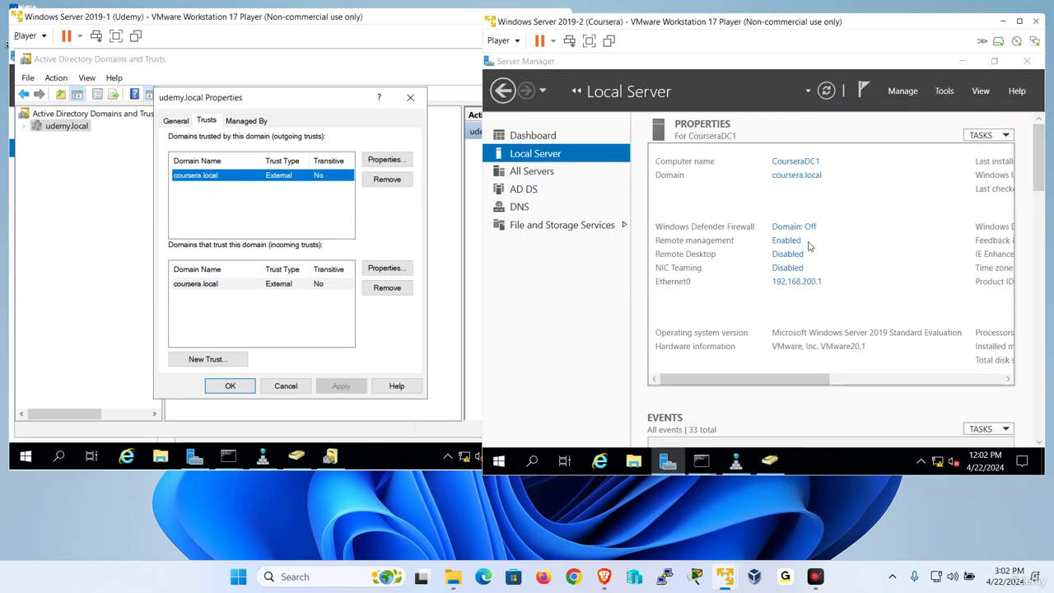
# Show the Trusts tab of coursera.local's domain properties.
pyautogui.rightClick(548, 132)
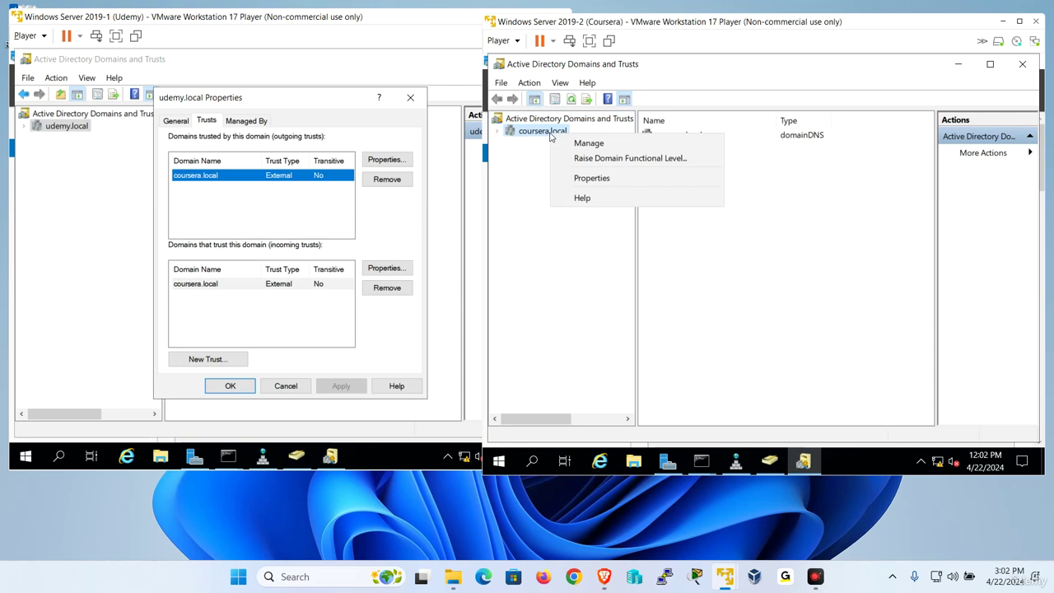
pyautogui.click(612, 177)
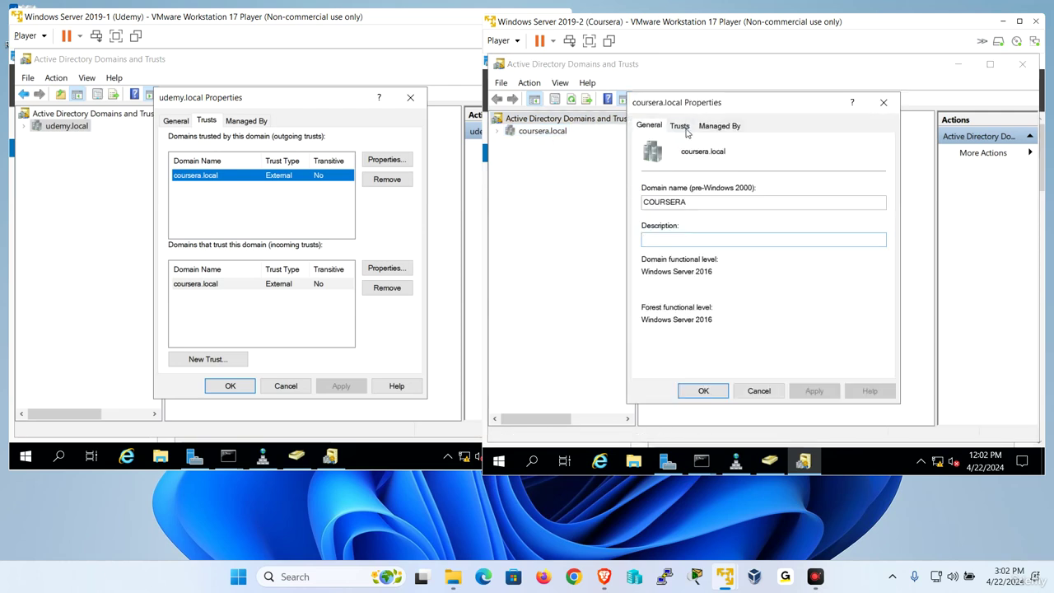
pyautogui.click(681, 126)
# Start a New Trust to udemy.local: External, Two-way, This domain only, Domain-wide authentication.
pyautogui.click(686, 364)
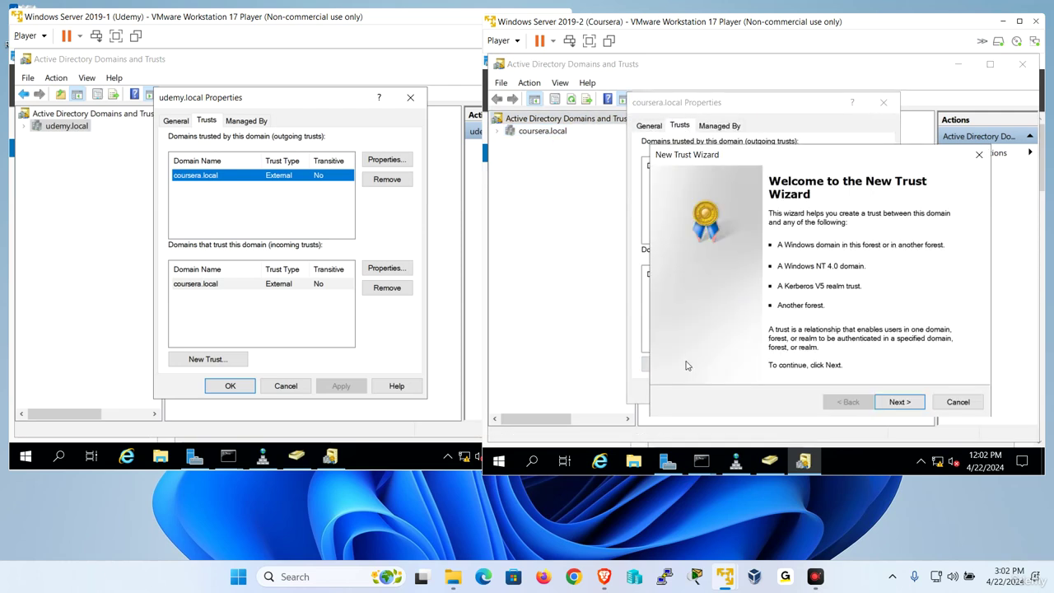
pyautogui.click(901, 401)
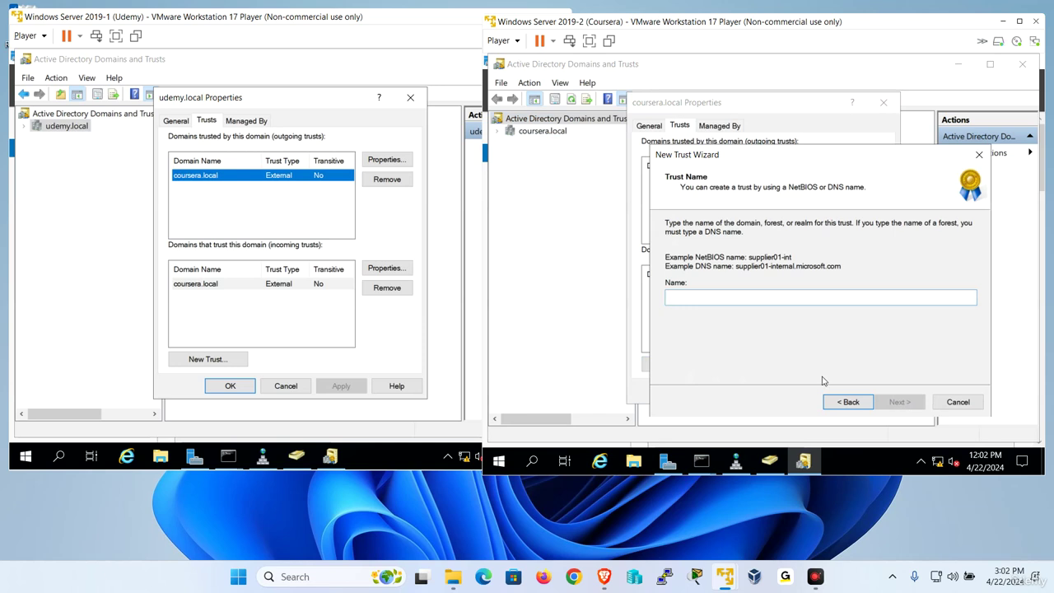
pyautogui.write('udem')
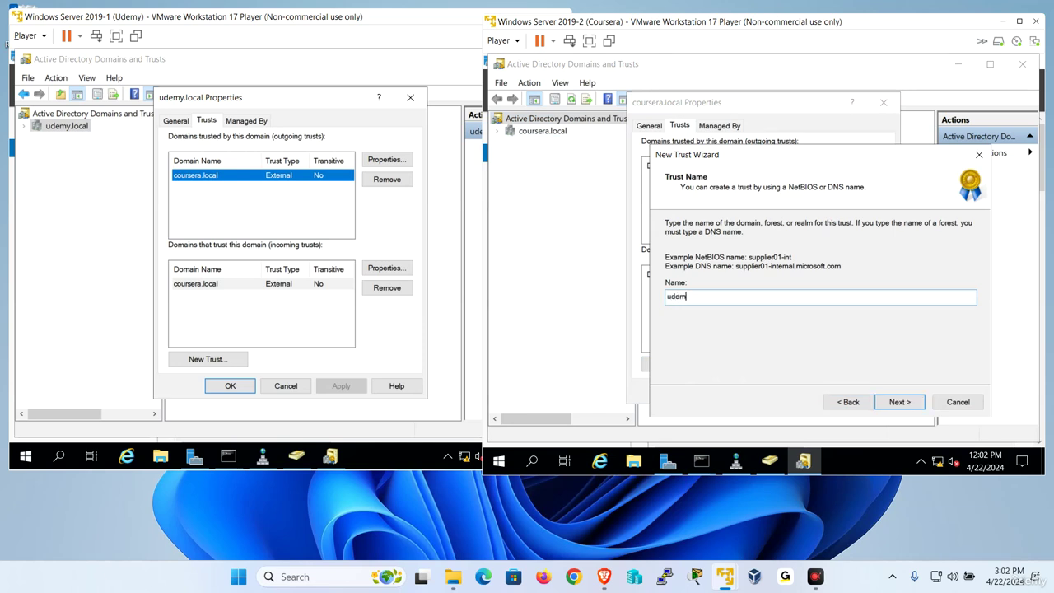
pyautogui.write('y.local')
pyautogui.press('Return')
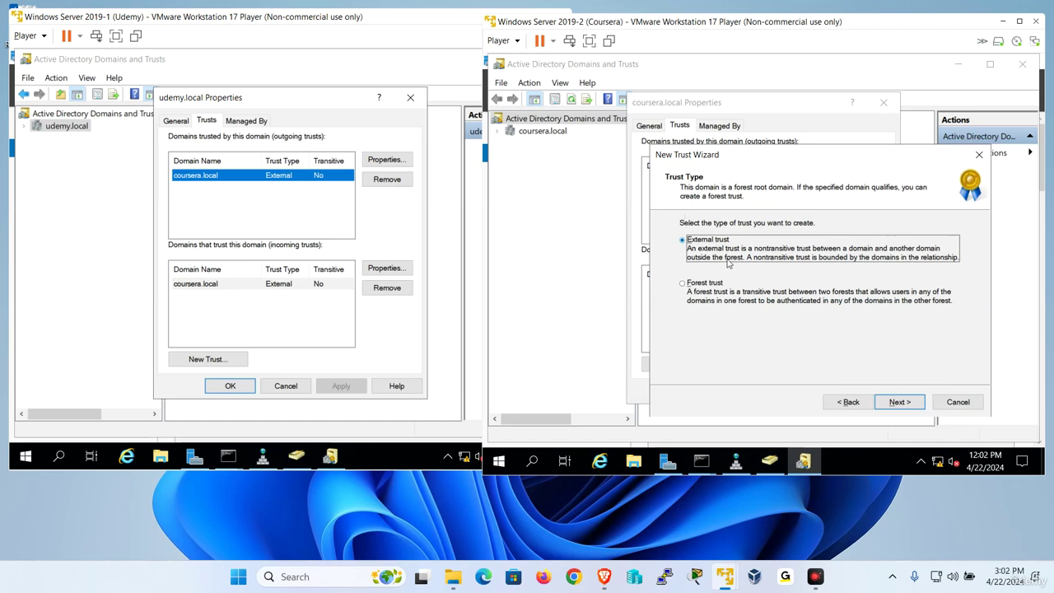
pyautogui.click(903, 405)
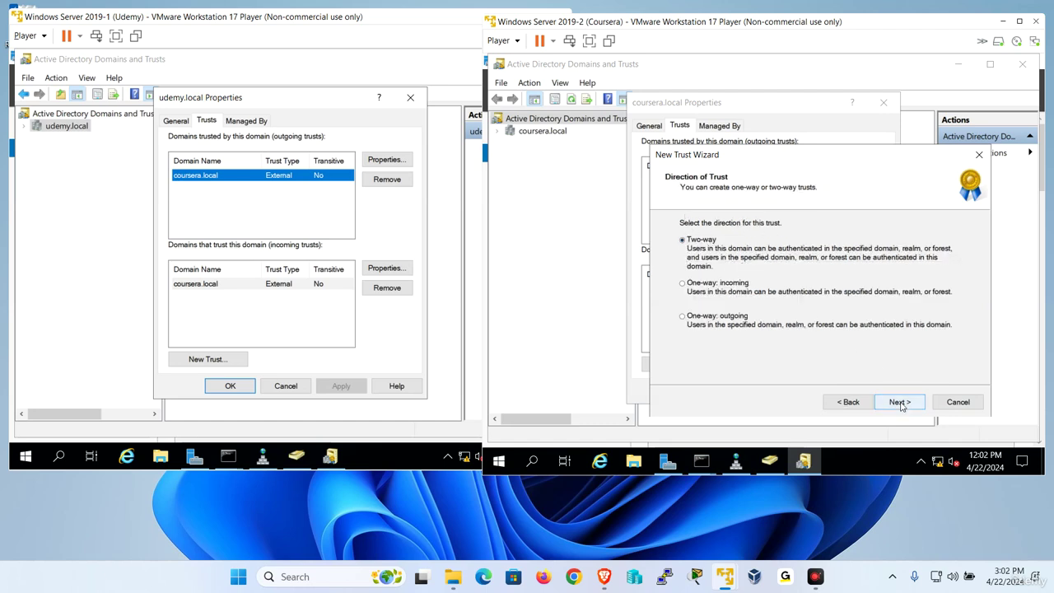
pyautogui.click(901, 405)
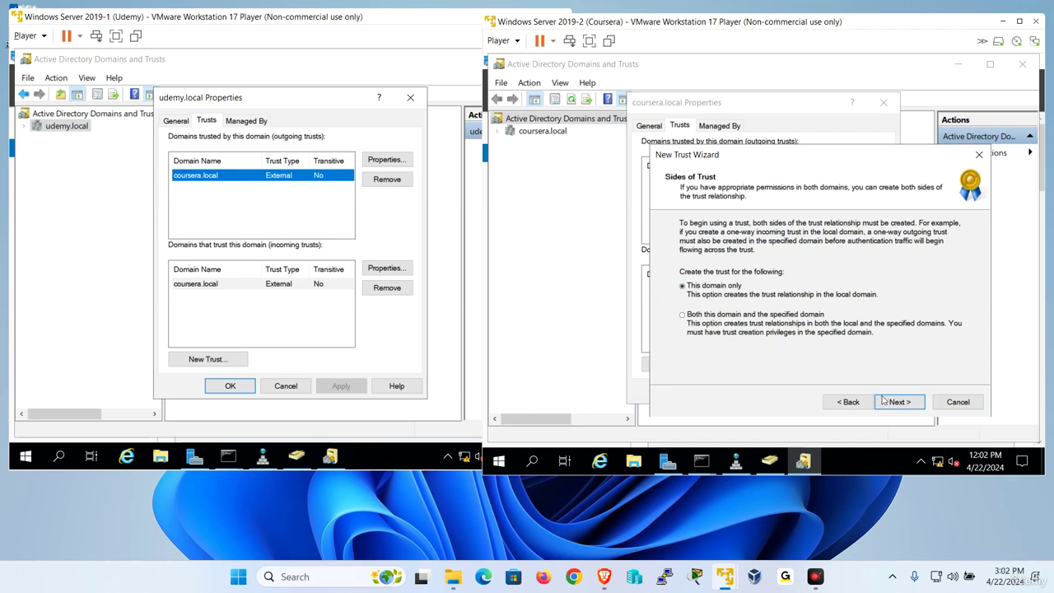
pyautogui.click(899, 404)
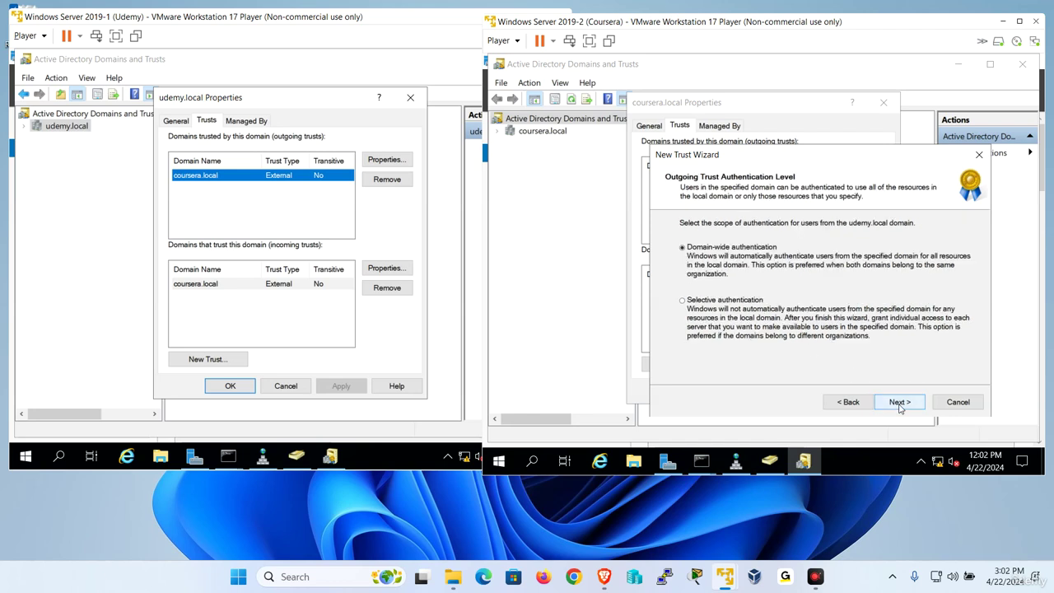
pyautogui.click(899, 403)
# Enter and confirm the shared trust password to reach the trust summary.
pyautogui.write('Pa')
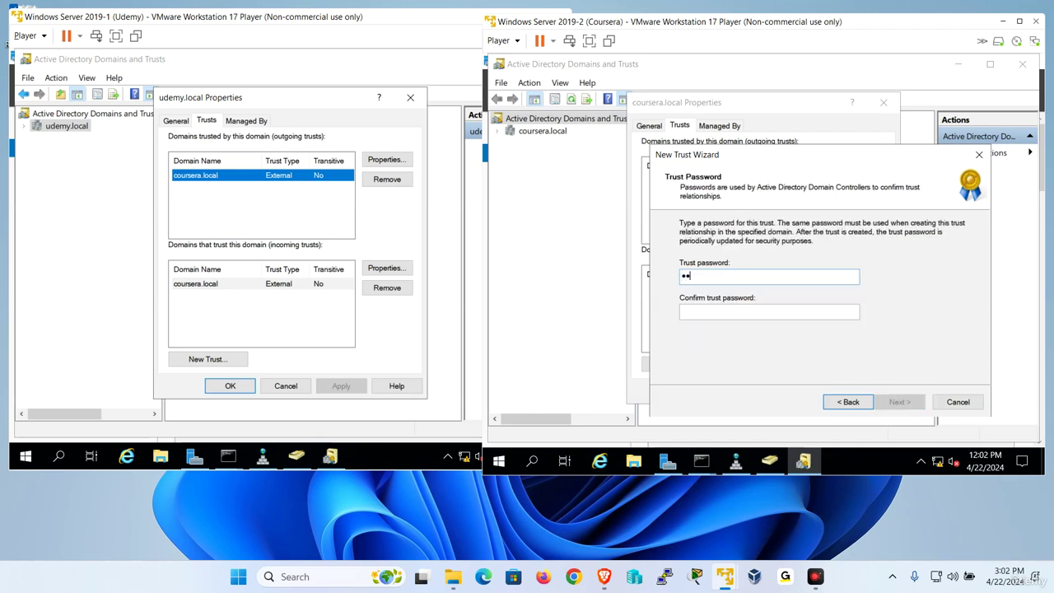
pyautogui.write('$$w0rd')
pyautogui.press('Tab')
pyautogui.write('P')
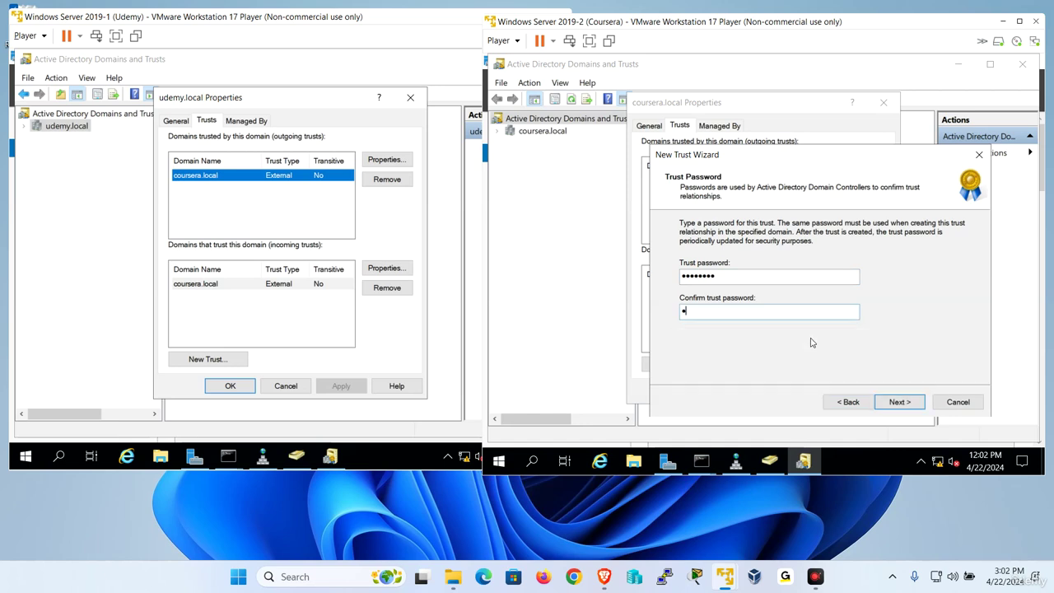
pyautogui.write('a$$w0rd')
pyautogui.press('Return')
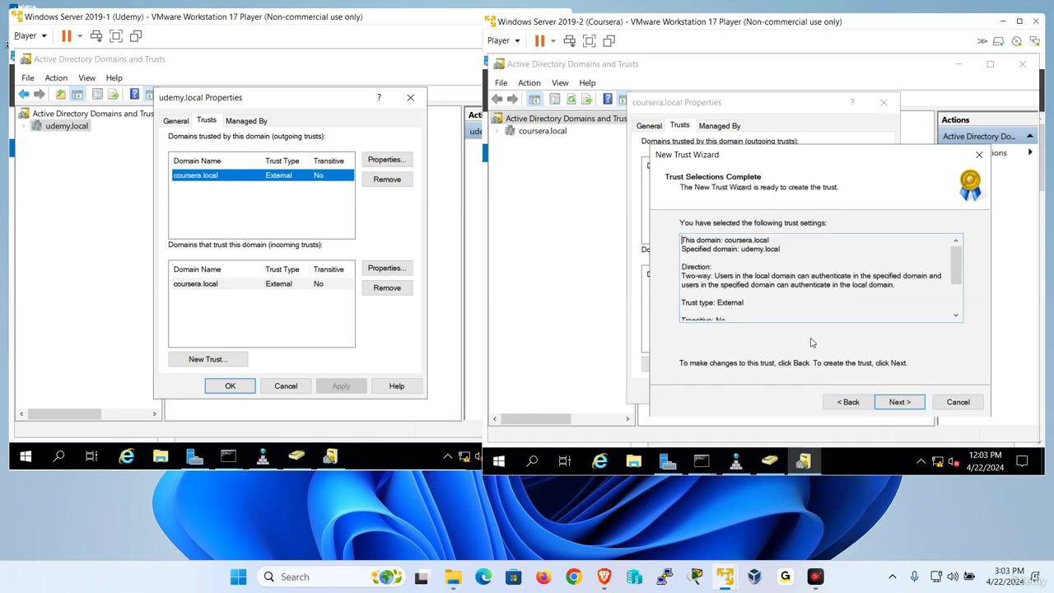
# Create the udemy.local trust without confirming either direction, finish, and dismiss the SID filtering notice.
pyautogui.click(899, 403)
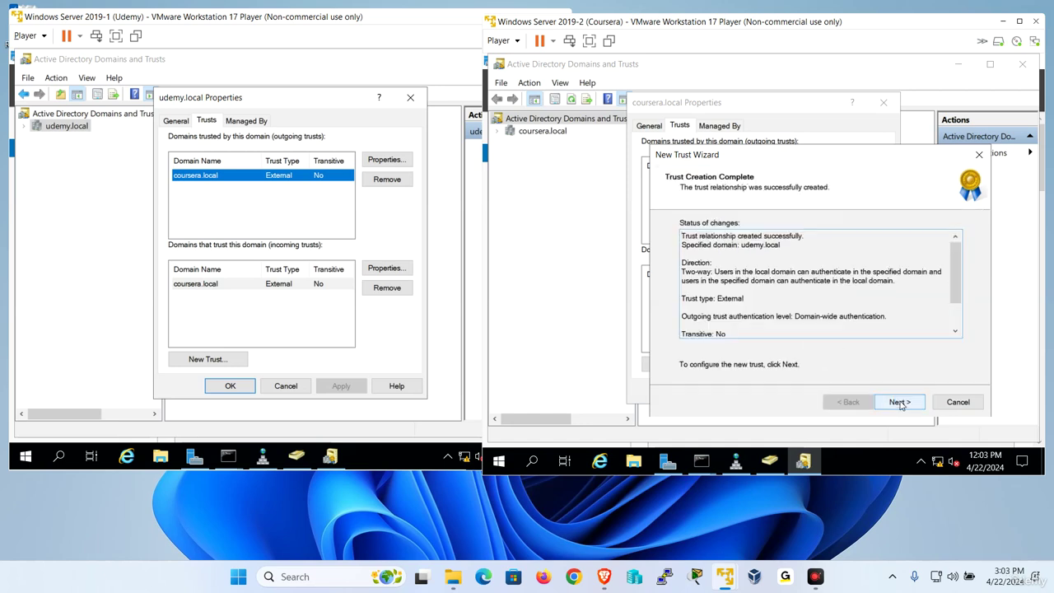
pyautogui.click(901, 404)
pyautogui.click(900, 403)
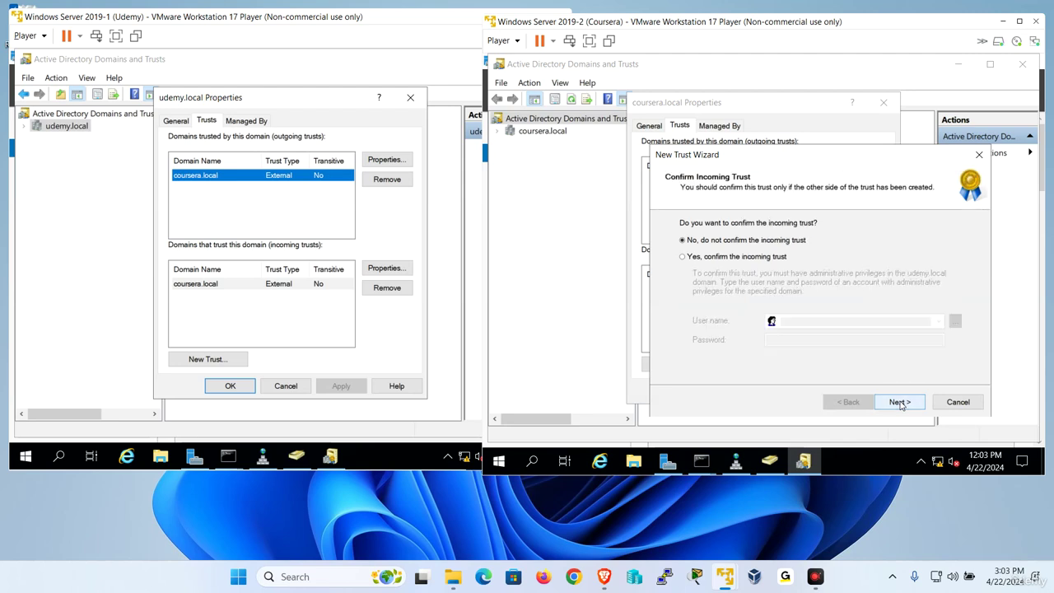
pyautogui.click(900, 403)
pyautogui.click(900, 402)
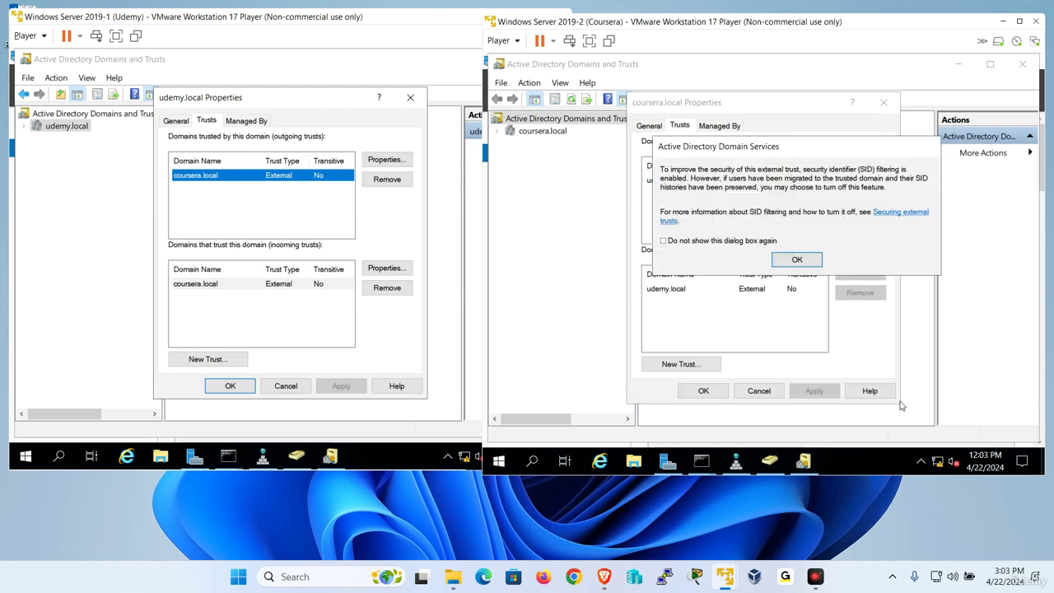
pyautogui.click(807, 264)
# Inspect the udemy.local trust's properties, then cancel all Properties dialogs on both servers.
pyautogui.click(761, 182)
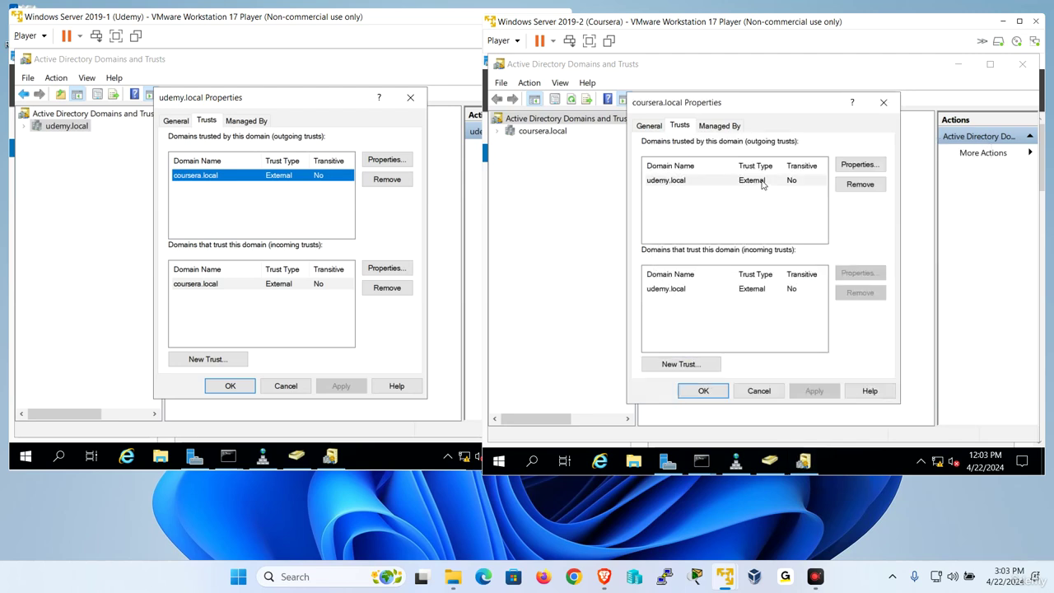
pyautogui.click(852, 165)
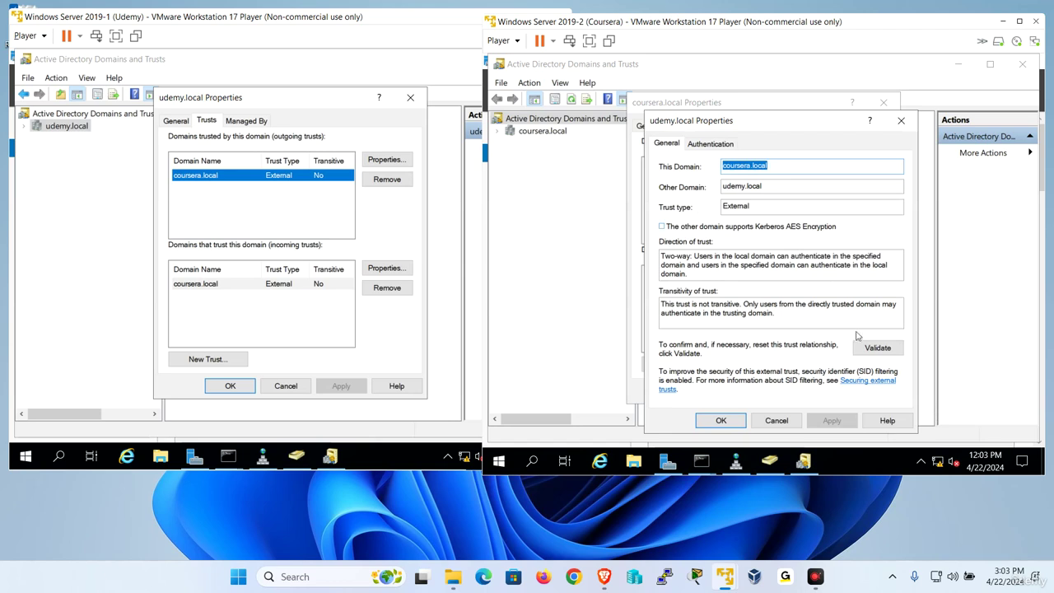
pyautogui.click(708, 144)
pyautogui.click(667, 143)
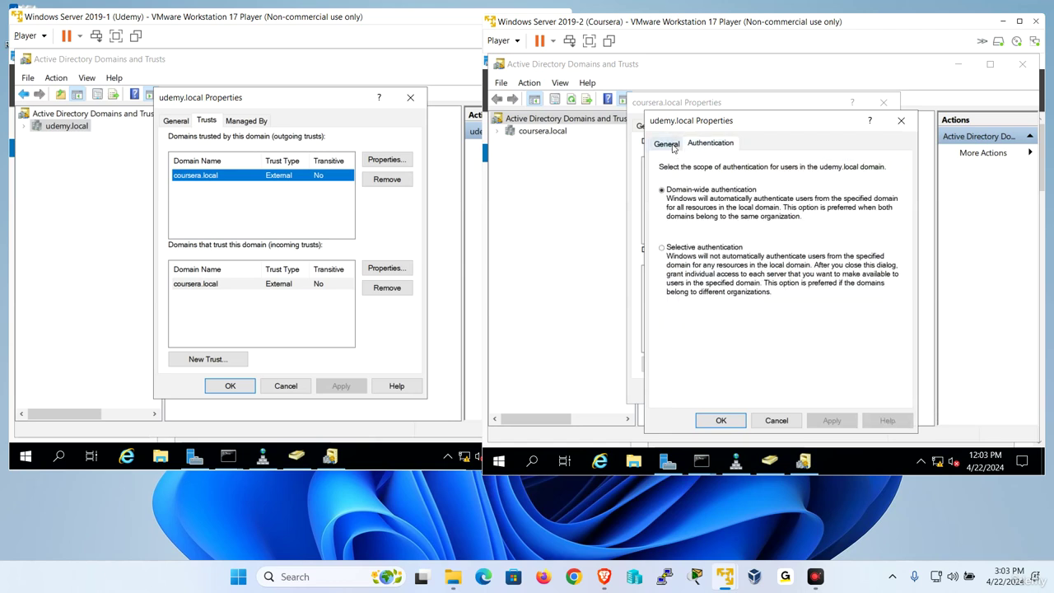
pyautogui.click(774, 422)
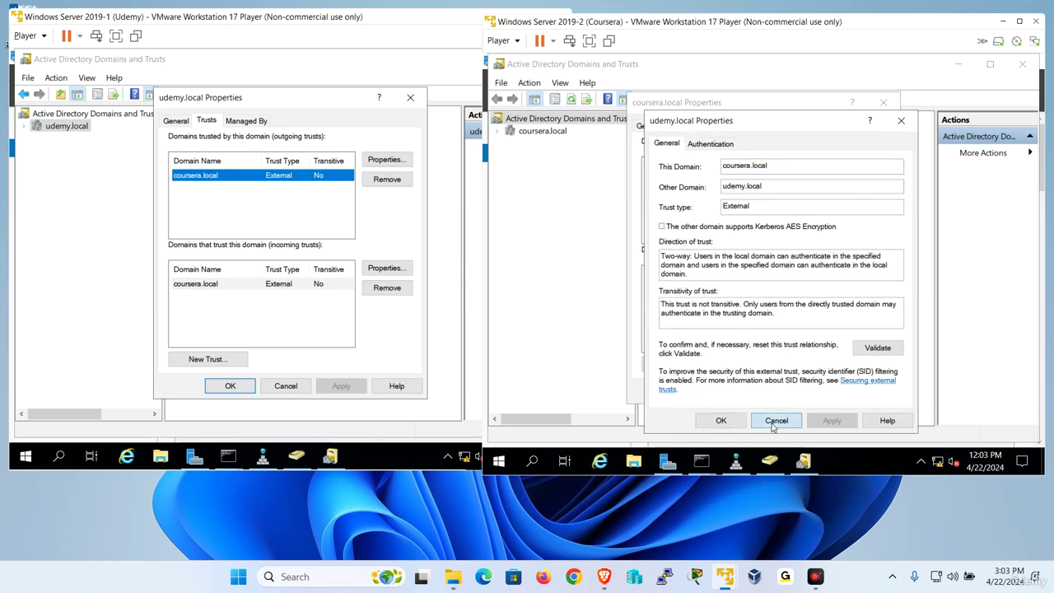
pyautogui.click(763, 394)
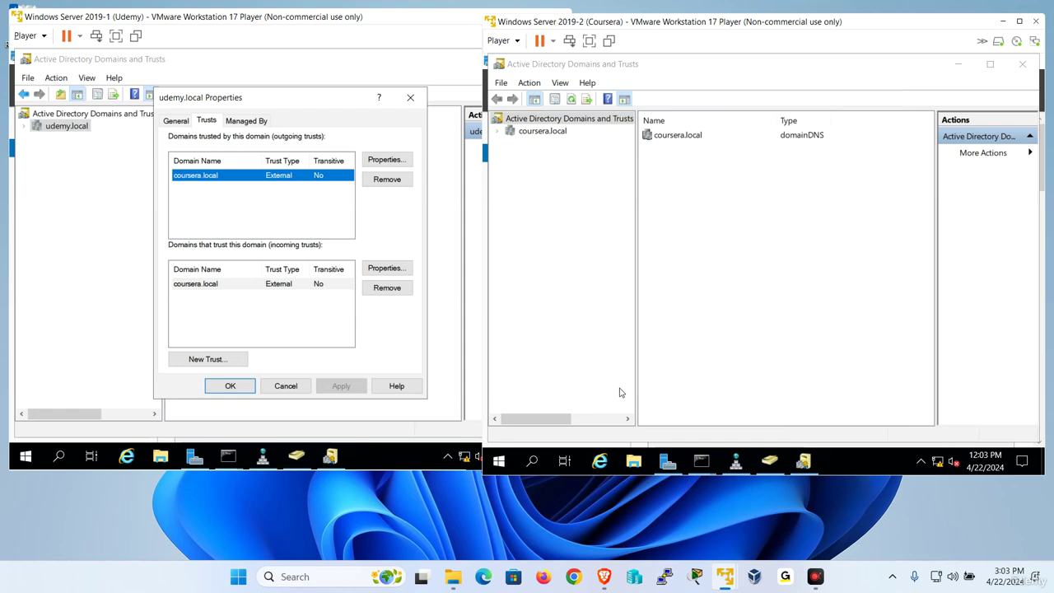
pyautogui.click(285, 387)
pyautogui.click(287, 388)
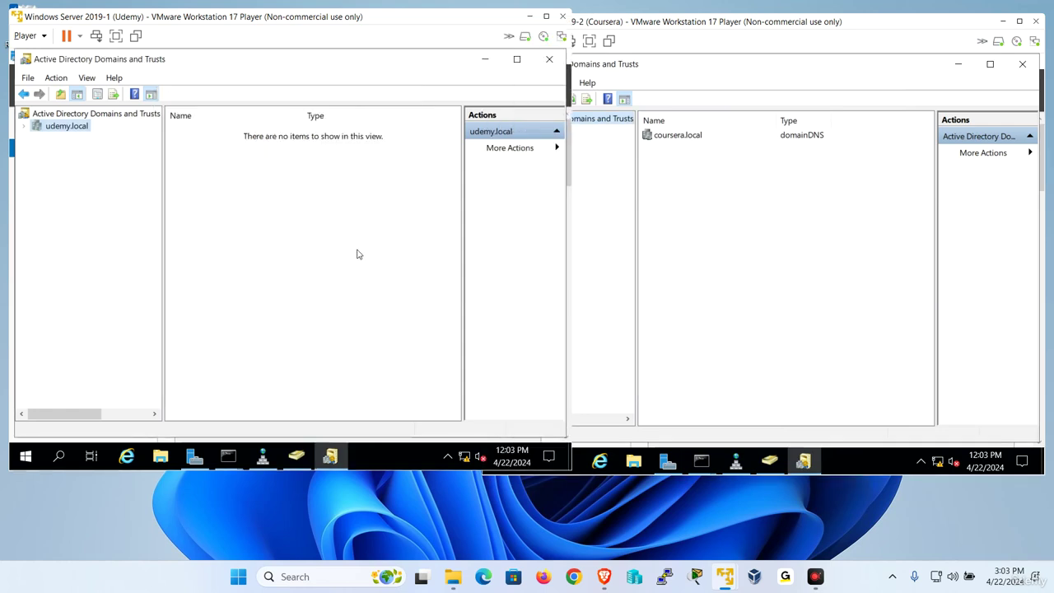
pyautogui.rightClick(75, 126)
pyautogui.click(146, 211)
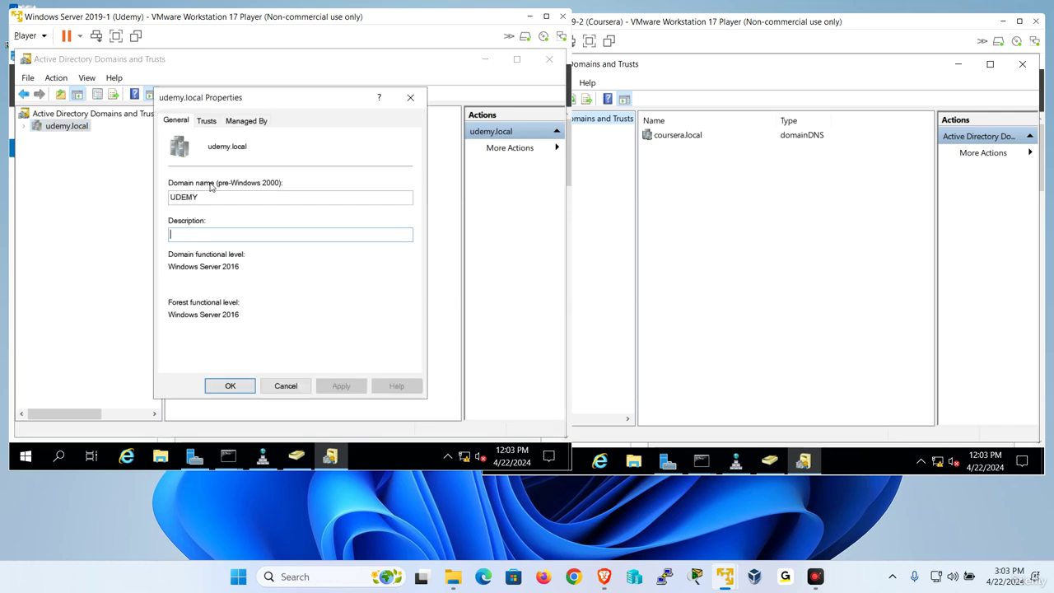
pyautogui.click(207, 120)
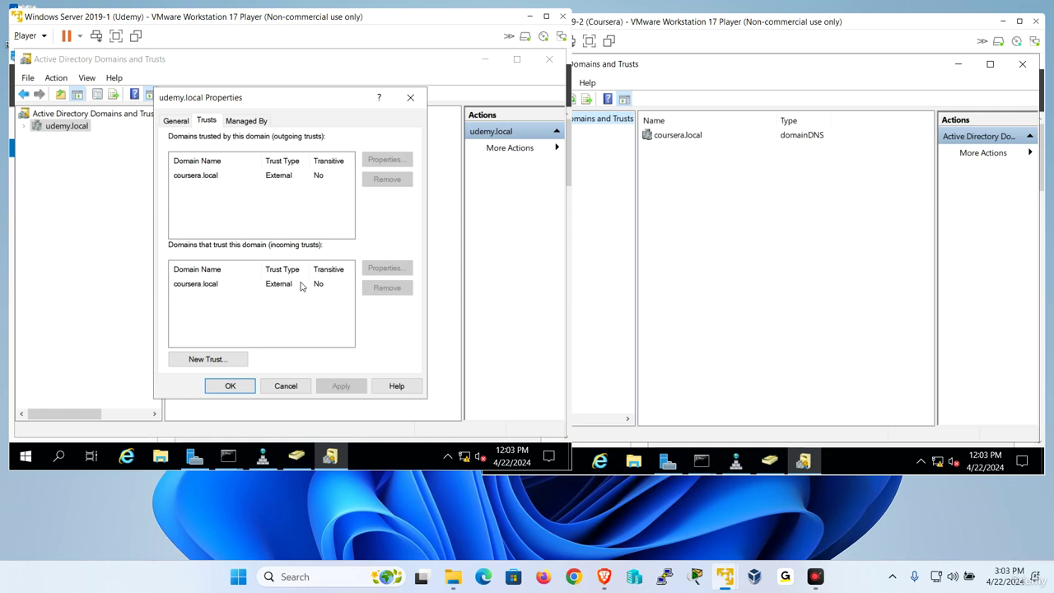
pyautogui.click(286, 385)
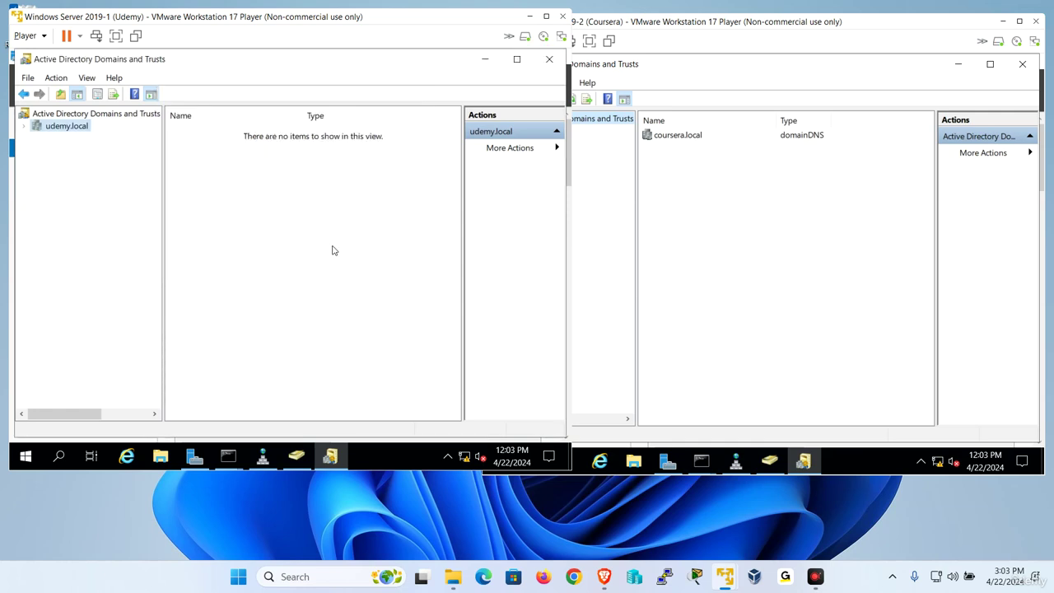